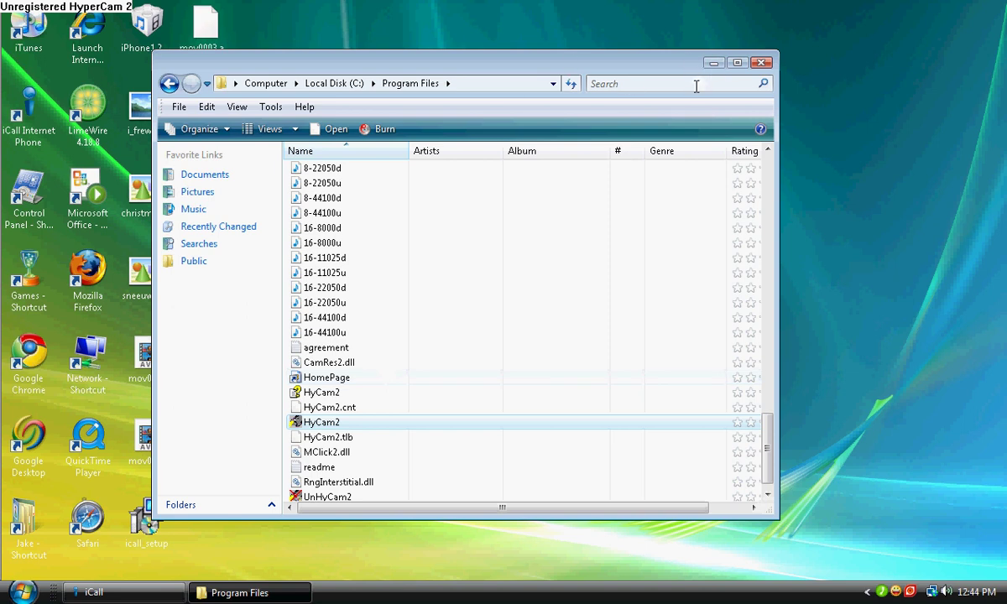
Step: Minimize the Program Files Explorer window to reveal the desktop
{"action": "left_click", "coordinate": [716, 65]}
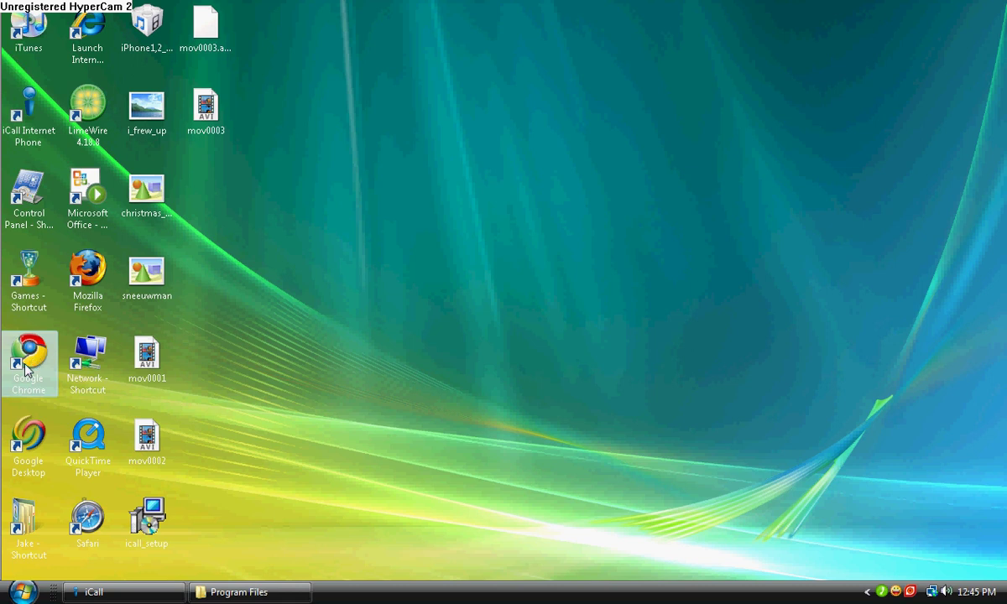
Step: Launch Chrome, go to the Google home page and search for 'icall'
{"action": "double_click", "coordinate": [25, 370]}
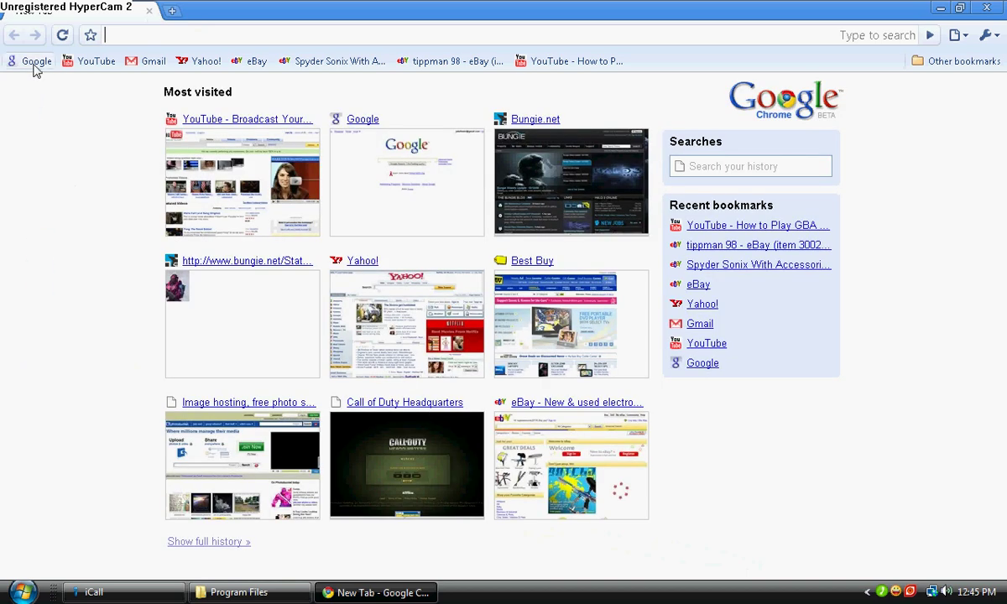
{"action": "left_click", "coordinate": [403, 177]}
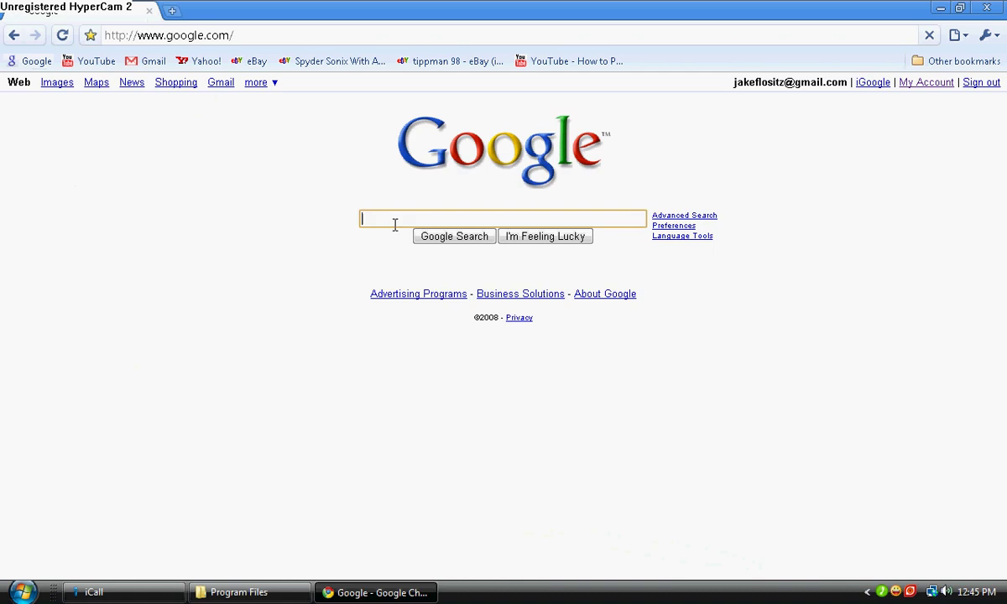
{"action": "type", "text": "f"}
{"action": "key", "text": "BackSpace"}
{"action": "type", "text": "icall"}
{"action": "key", "text": "Return"}
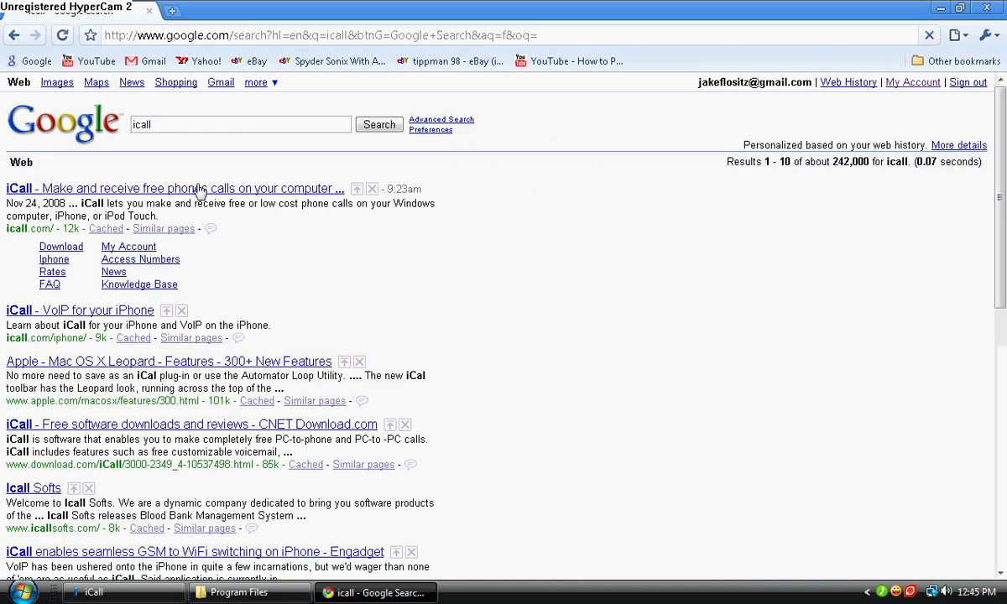
Step: Open the first iCall result and go to its 'iCall for your Computer' page at icall.com/desktop
{"action": "left_click", "coordinate": [199, 191]}
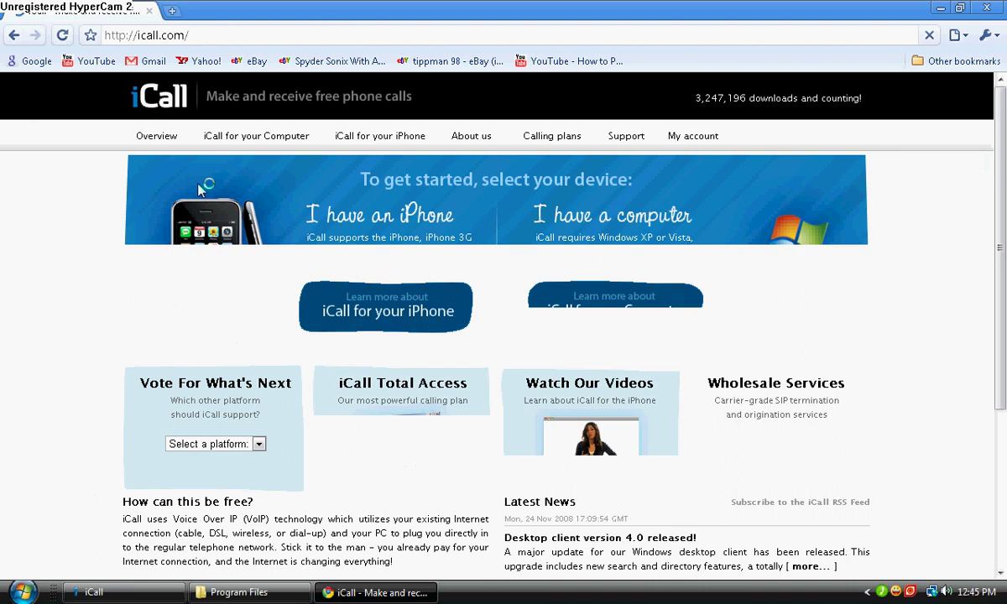
{"action": "scroll", "coordinate": [722, 231], "scroll_direction": "down", "scroll_amount": 1}
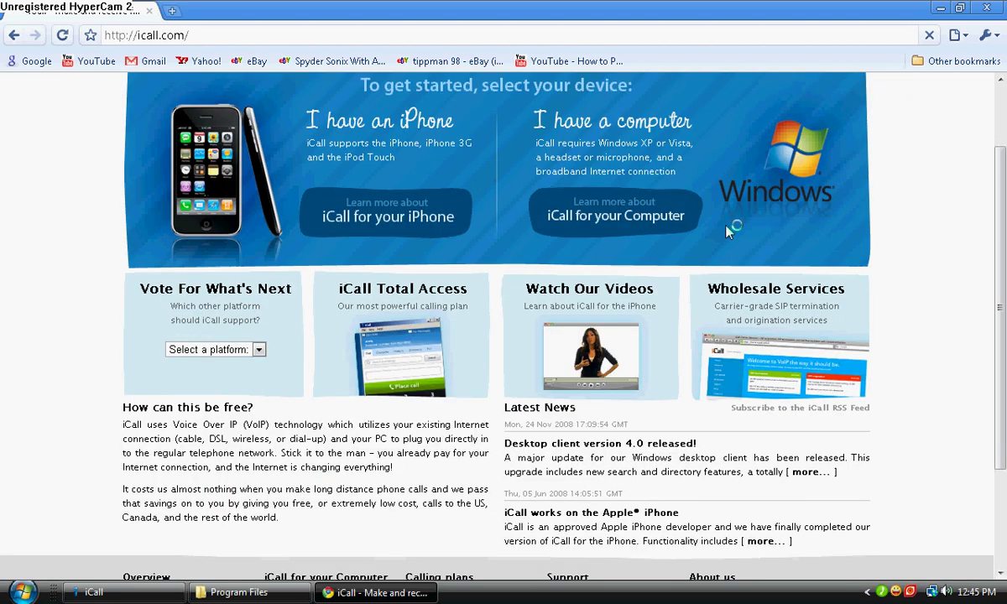
{"action": "left_click", "coordinate": [652, 209]}
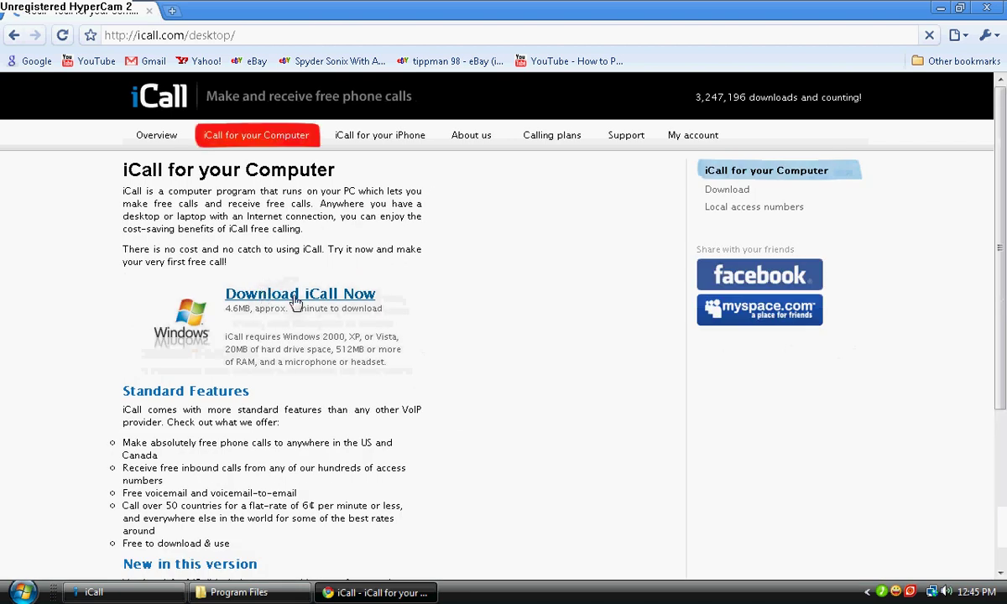
Step: Close Chrome and restore the iCall dialer from the taskbar, repositioning its window
{"action": "left_click", "coordinate": [987, 8]}
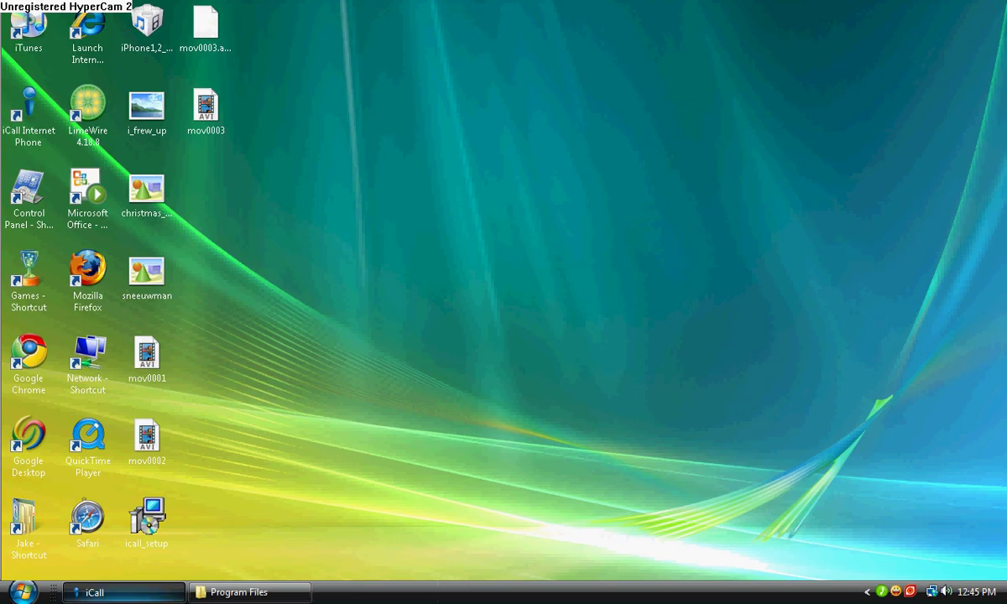
{"action": "left_click", "coordinate": [124, 593]}
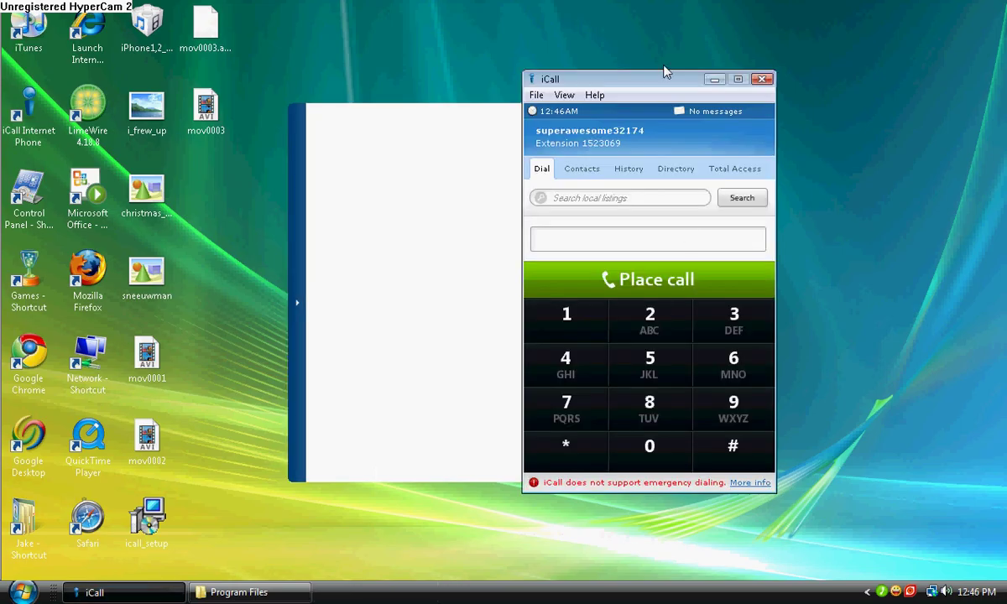
{"action": "left_click_drag", "start_coordinate": [654, 78], "coordinate": [438, 74]}
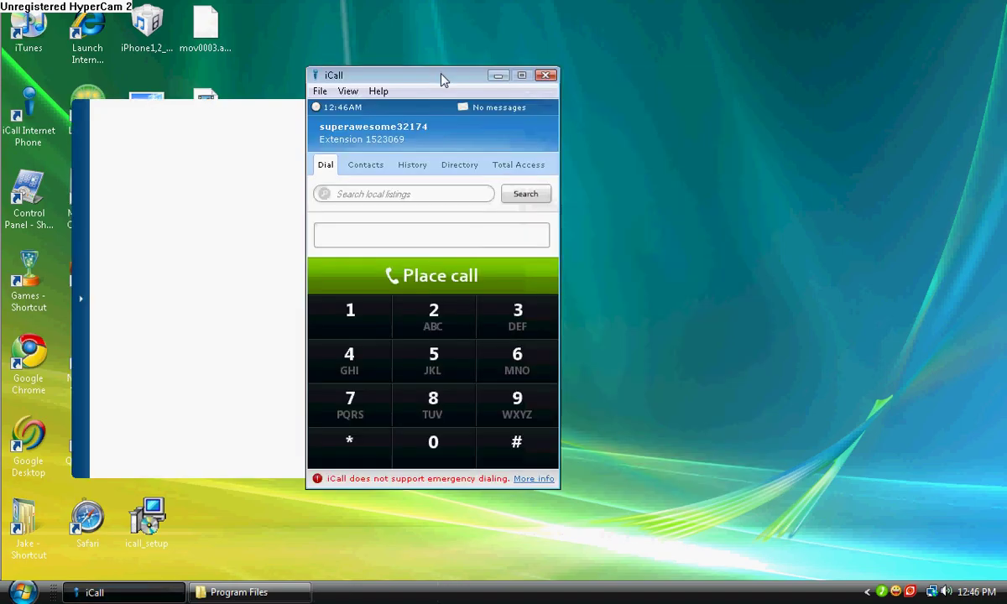
{"action": "left_click_drag", "start_coordinate": [614, 81], "coordinate": [613, 81]}
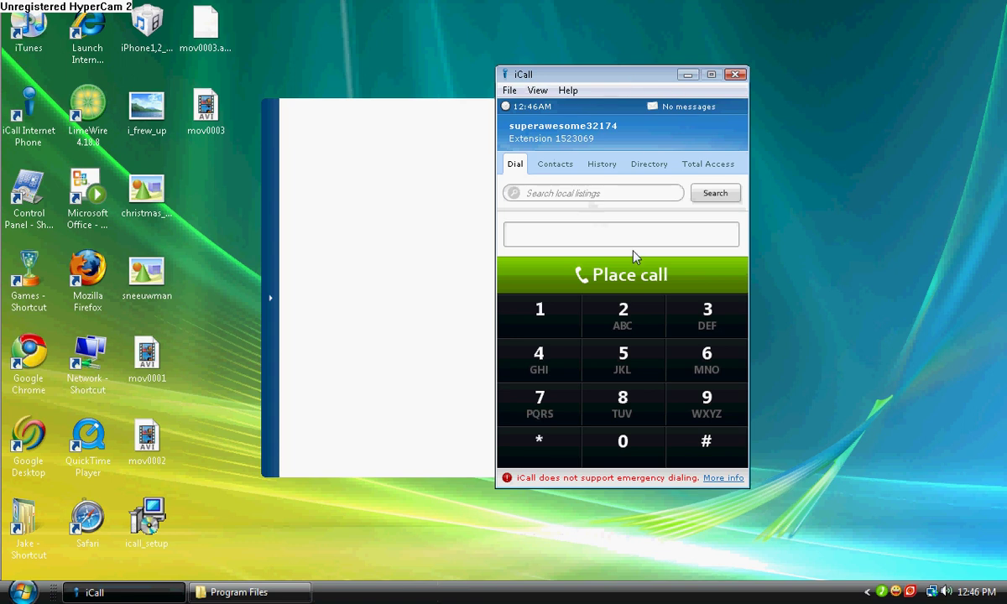
Step: Enter the 11-digit phone number on the dial pad
{"action": "left_click", "coordinate": [546, 327]}
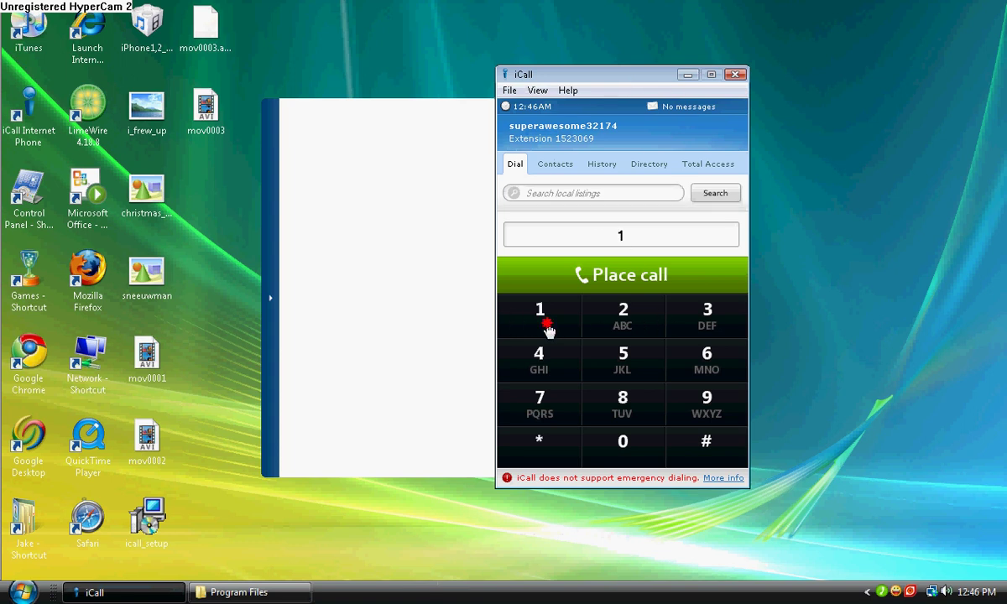
{"action": "left_click", "coordinate": [709, 320]}
{"action": "left_click", "coordinate": [629, 415]}
{"action": "left_click", "coordinate": [715, 360]}
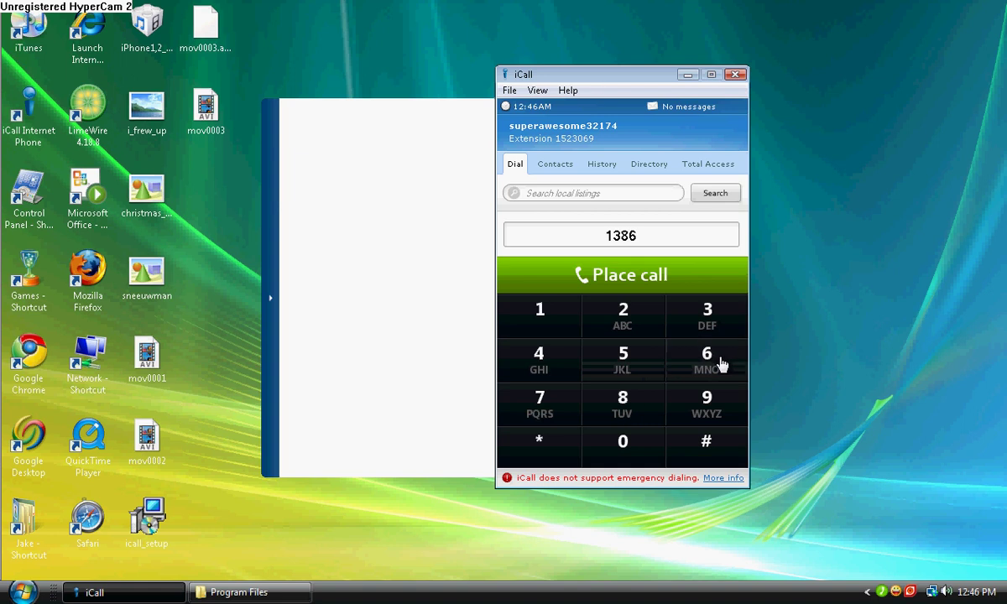
{"action": "left_click", "coordinate": [710, 372]}
{"action": "left_click", "coordinate": [537, 312]}
{"action": "left_click", "coordinate": [617, 362]}
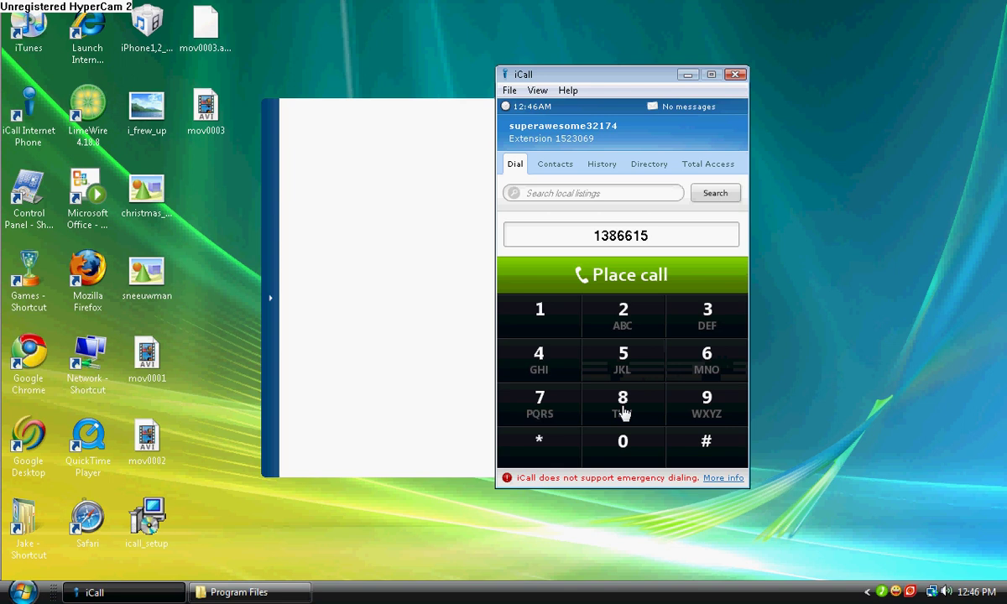
{"action": "left_click", "coordinate": [622, 409]}
{"action": "left_click", "coordinate": [621, 409]}
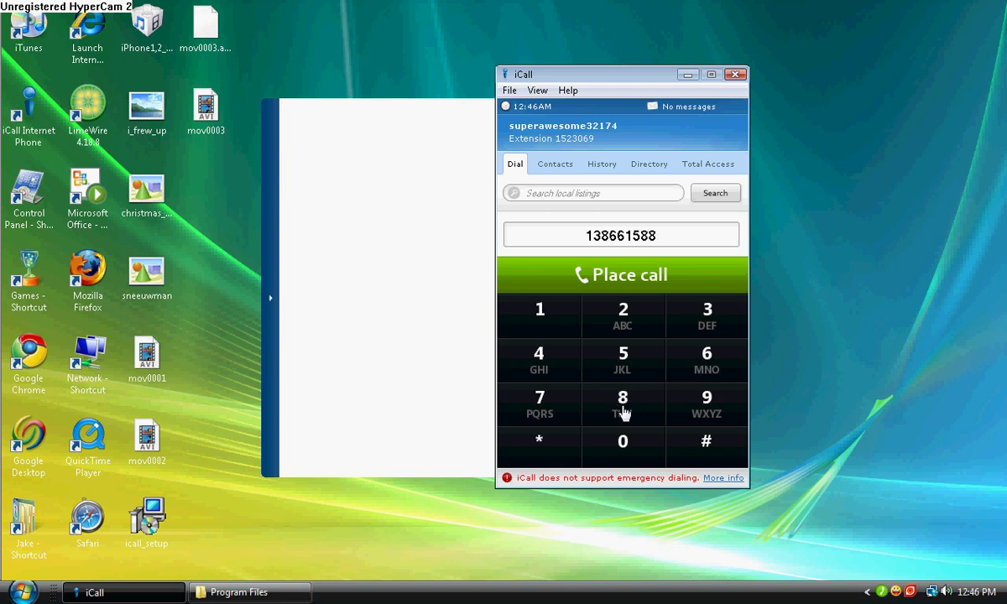
{"action": "left_click", "coordinate": [621, 409]}
{"action": "left_click", "coordinate": [624, 370]}
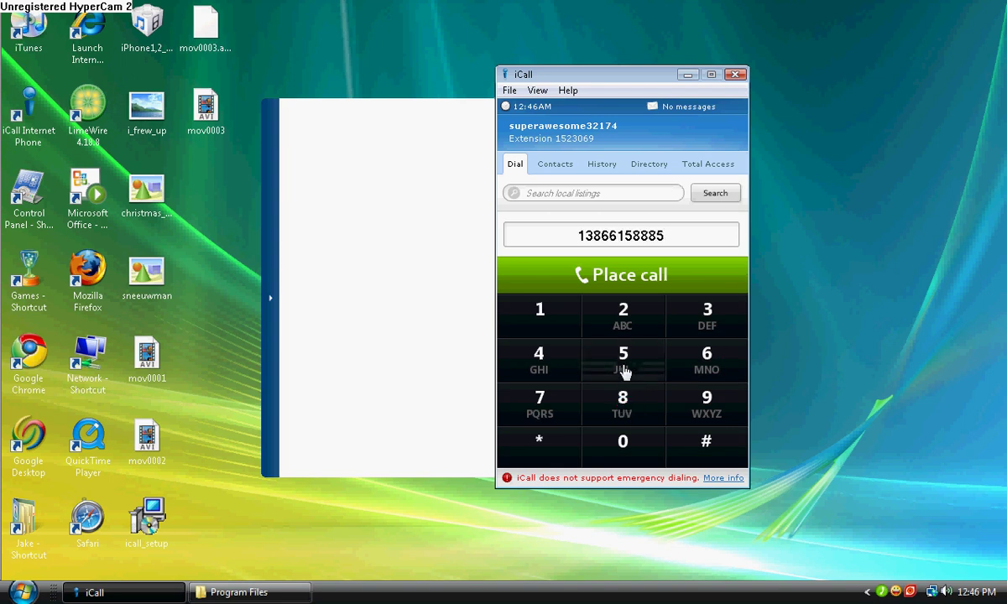
Step: Place the call to the entered number and let it connect
{"action": "left_click", "coordinate": [610, 282]}
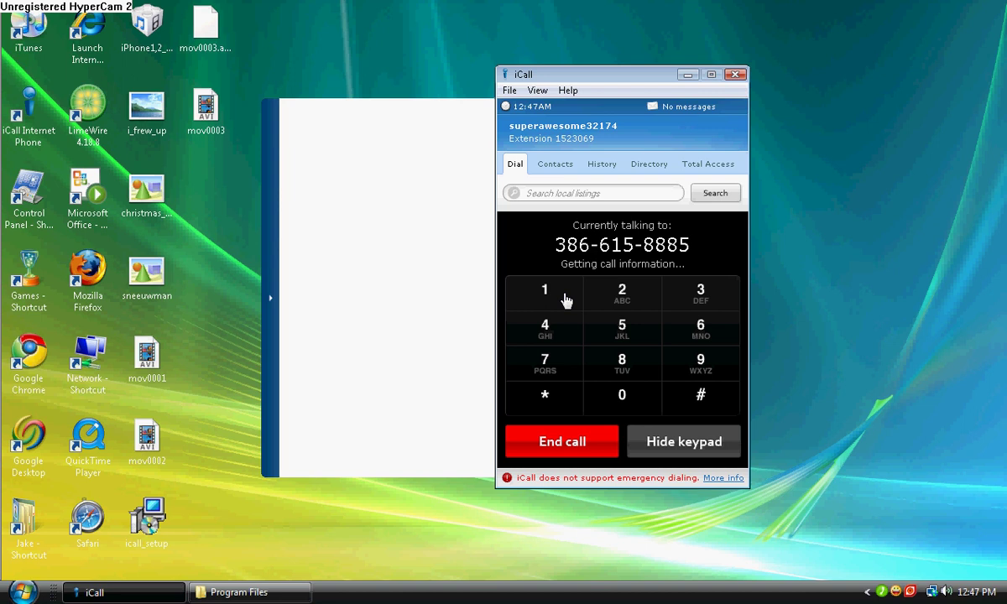
Step: Send two '2' touch-tones from the in-call keypad, then end the call
{"action": "left_click", "coordinate": [618, 292]}
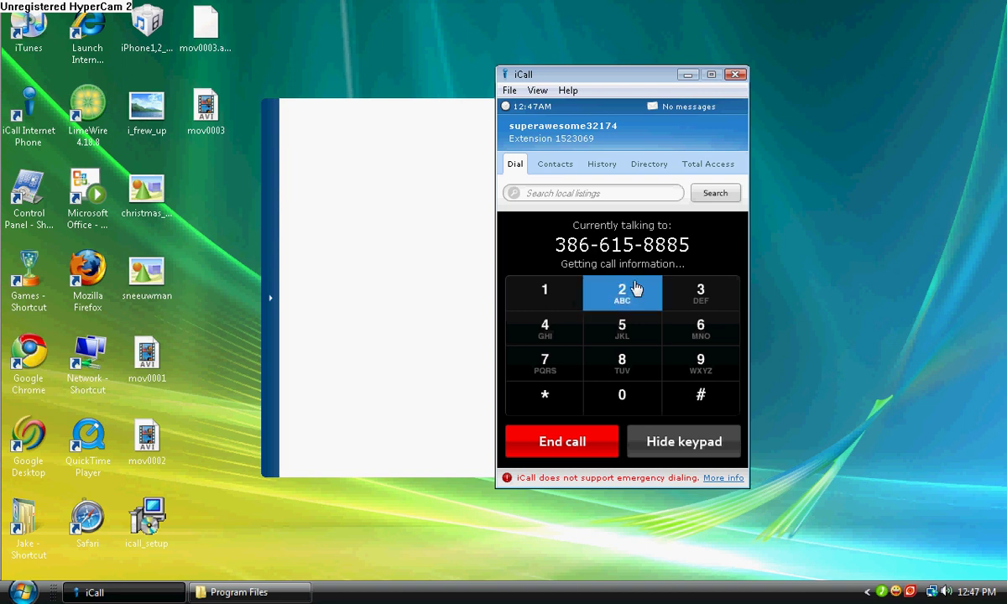
{"action": "left_click", "coordinate": [656, 302]}
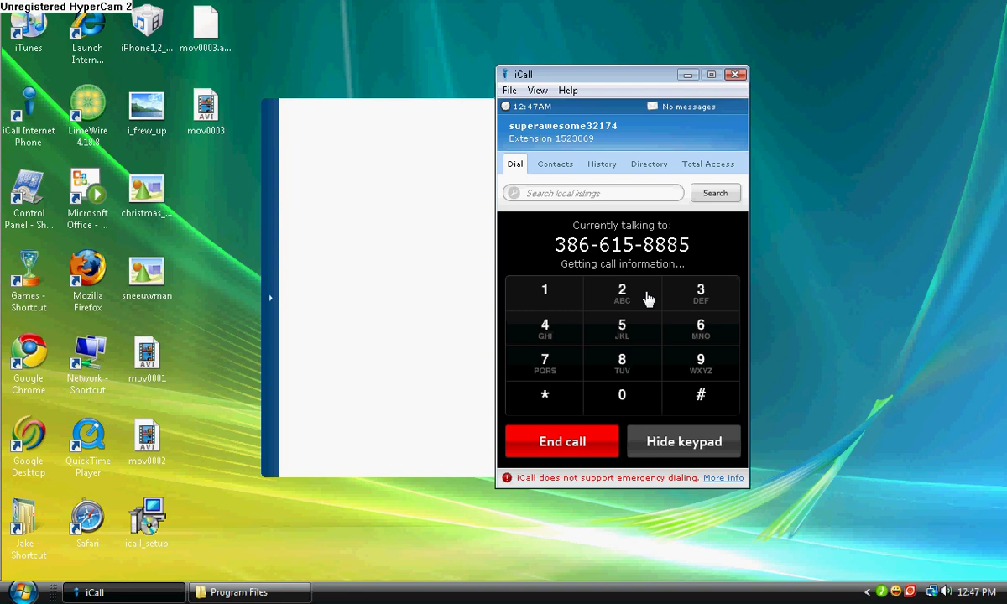
{"action": "left_click", "coordinate": [594, 445]}
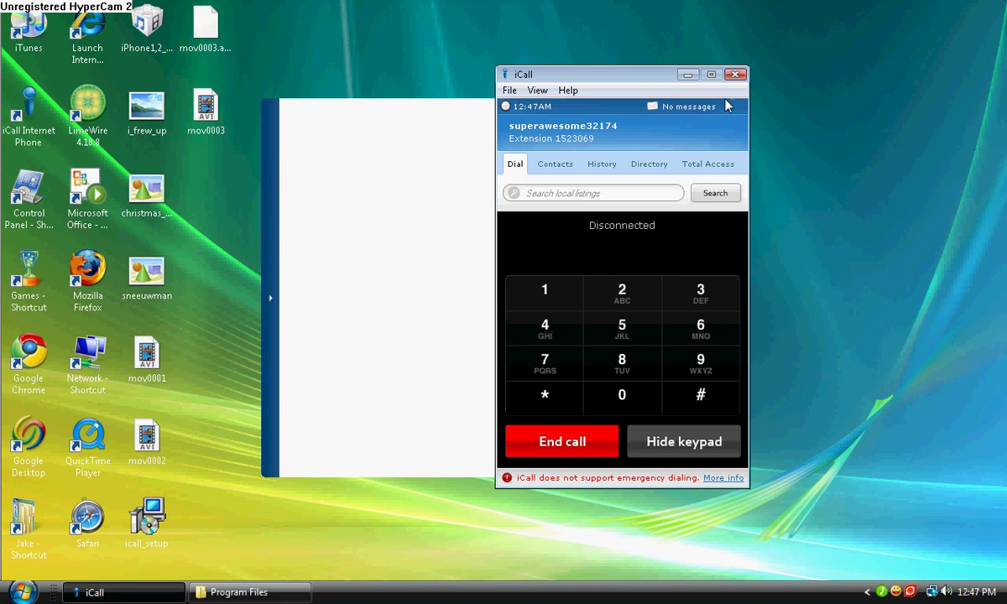